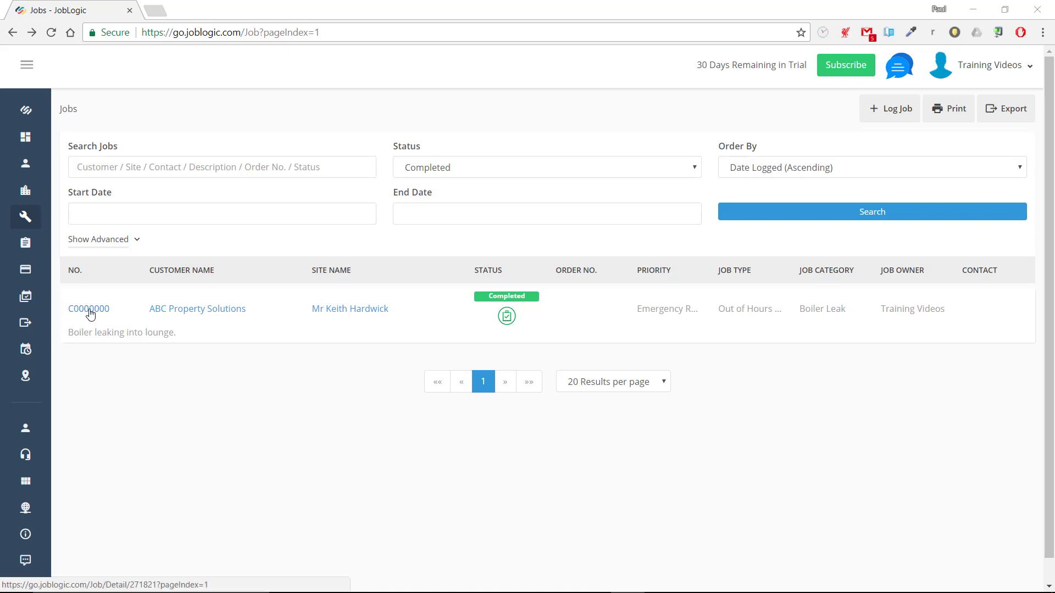
# Open the completed boiler leak job and review its costs and estimated profit totals
pyautogui.click(90, 311)
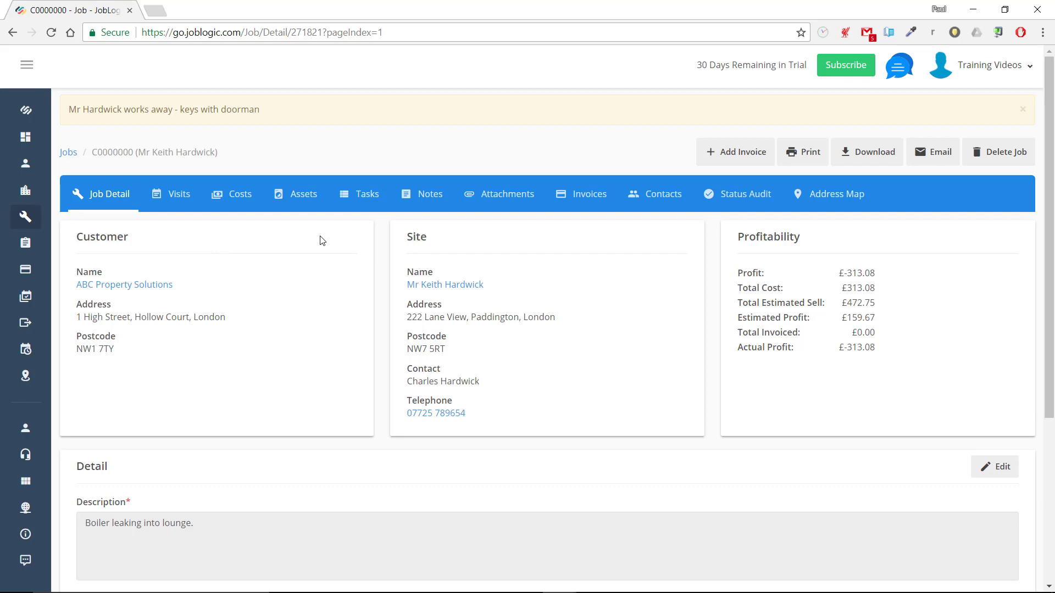
pyautogui.click(240, 197)
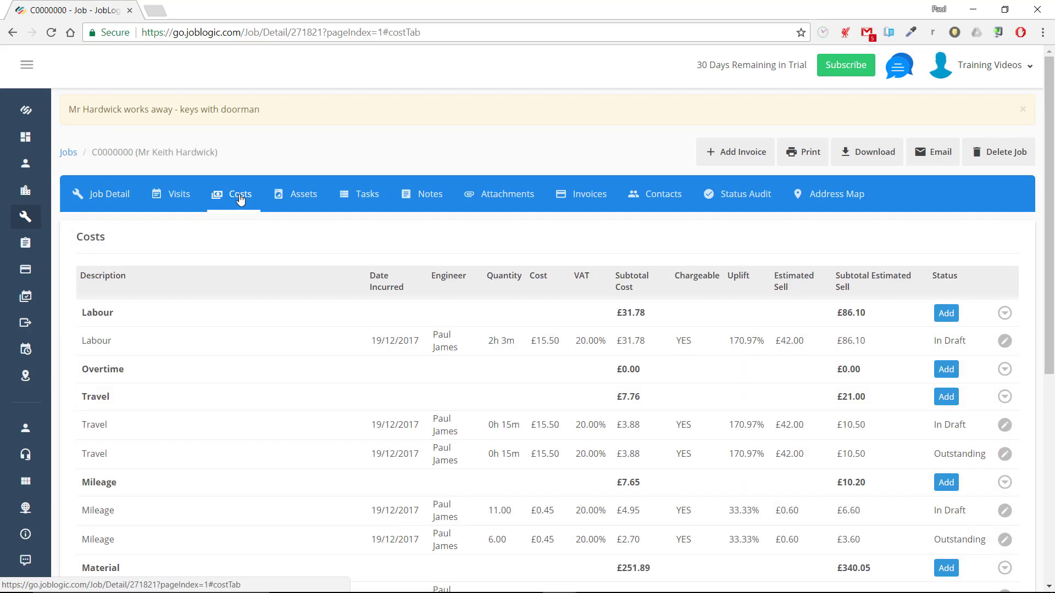
pyautogui.scroll(-2, 291, 267)
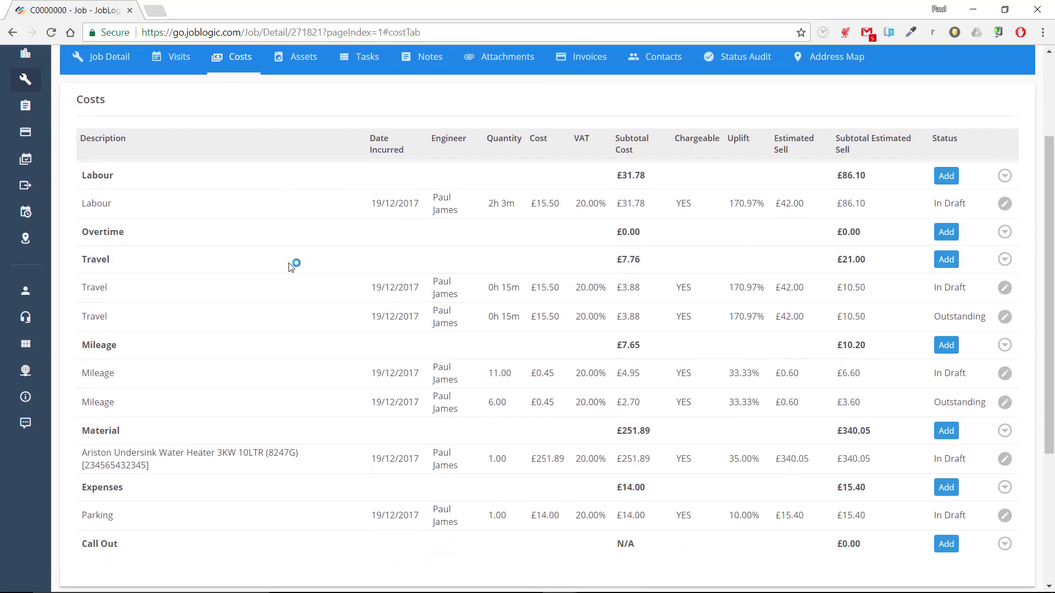
pyautogui.scroll(-1, 291, 267)
pyautogui.scroll(1, 291, 267)
pyautogui.scroll(-4, 786, 272)
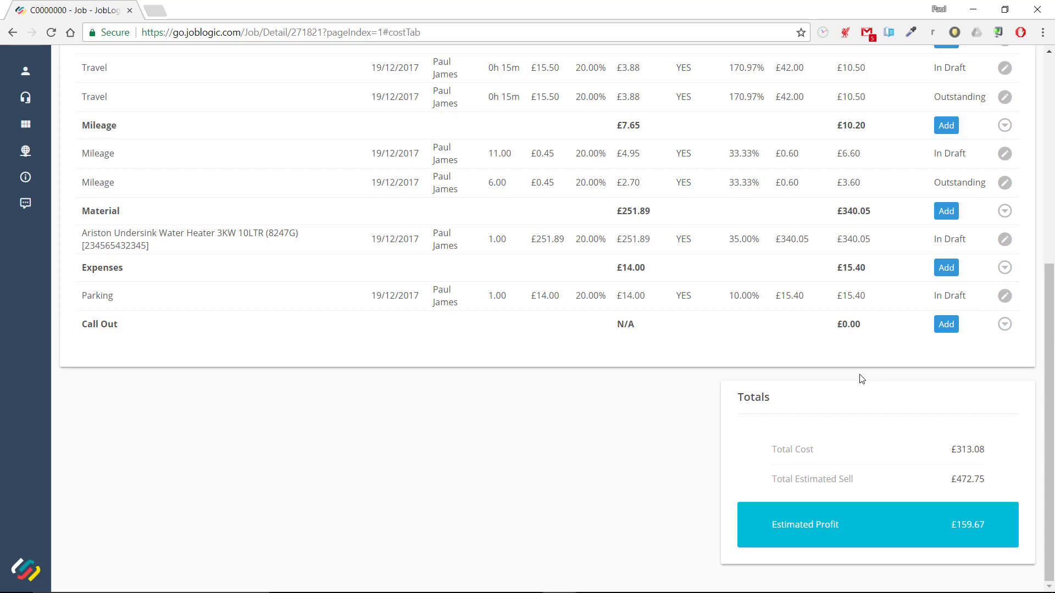
pyautogui.scroll(7, 861, 379)
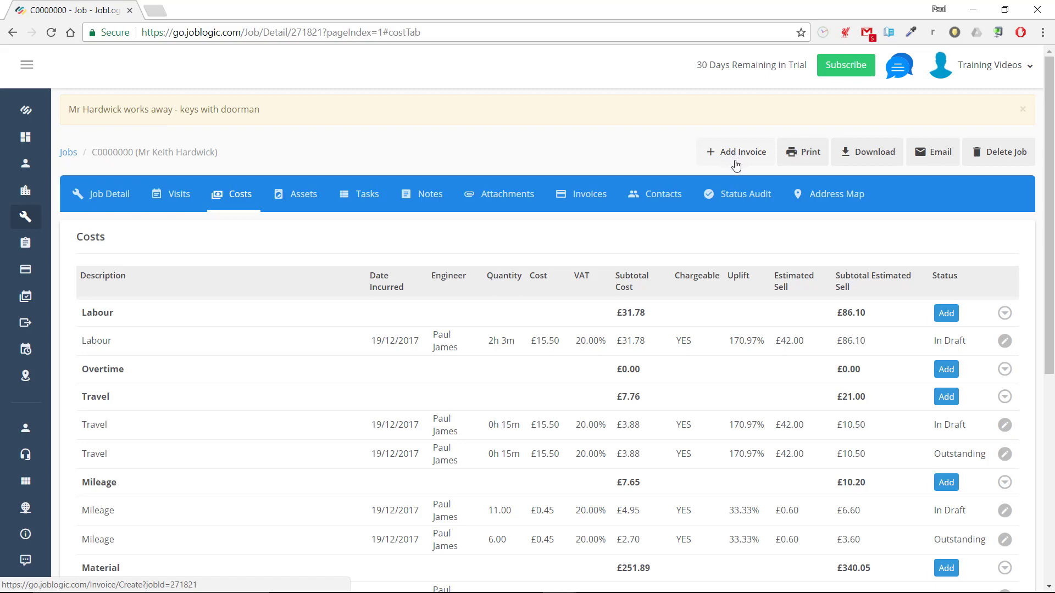
# Create an invoice from the job and check its cost lines, nominal codes and totals
pyautogui.click(737, 154)
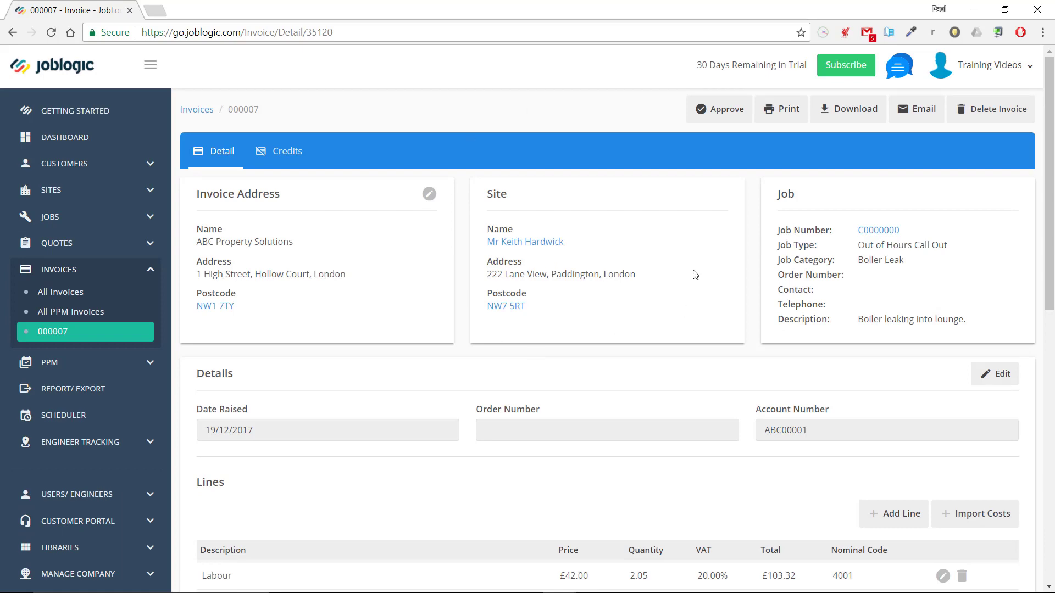
pyautogui.scroll(-5, 571, 279)
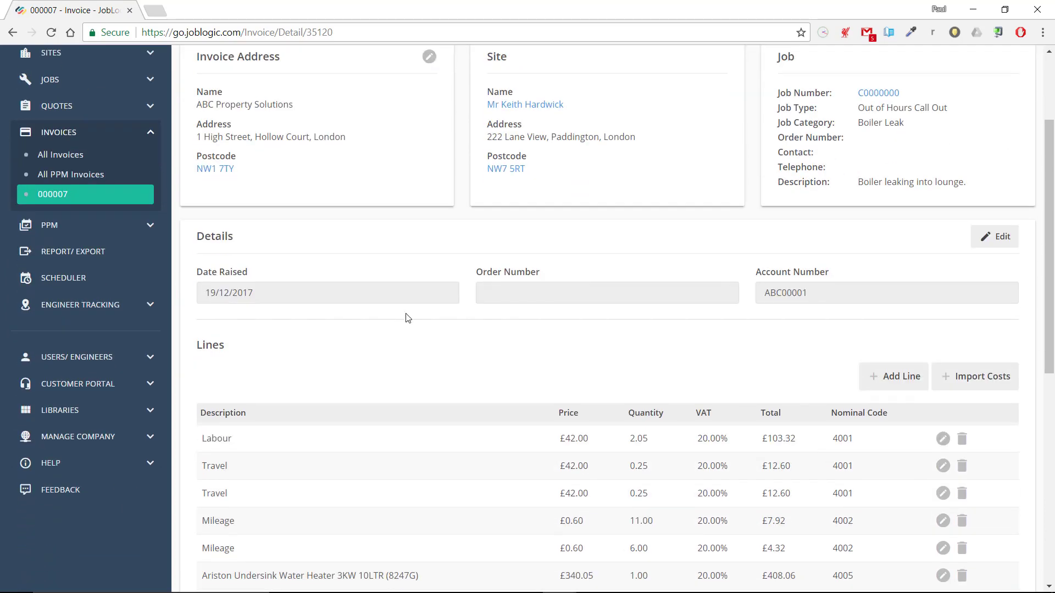
pyautogui.scroll(-1, 407, 318)
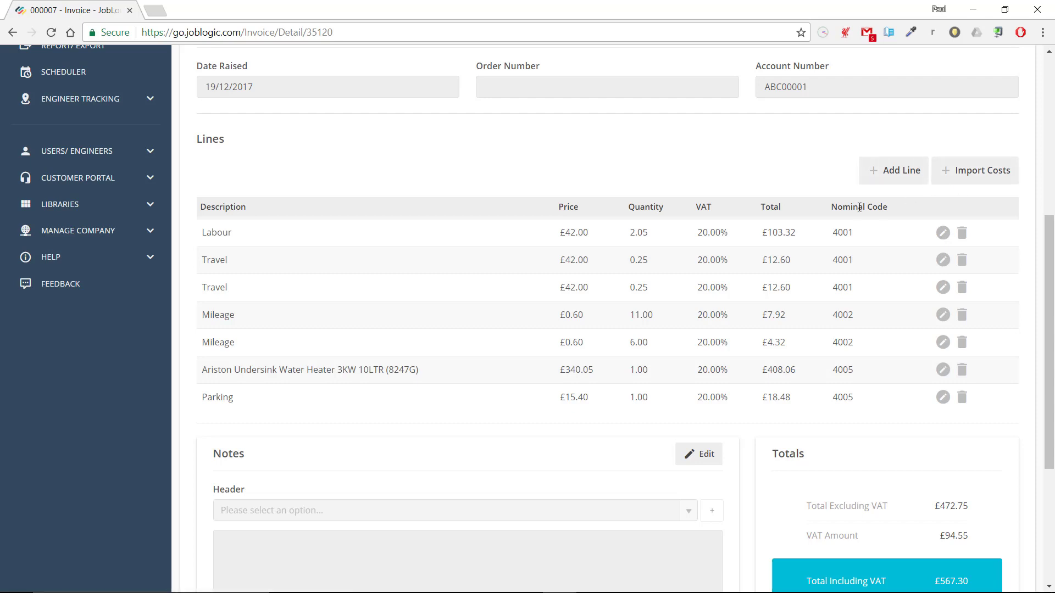
pyautogui.scroll(-5, 612, 200)
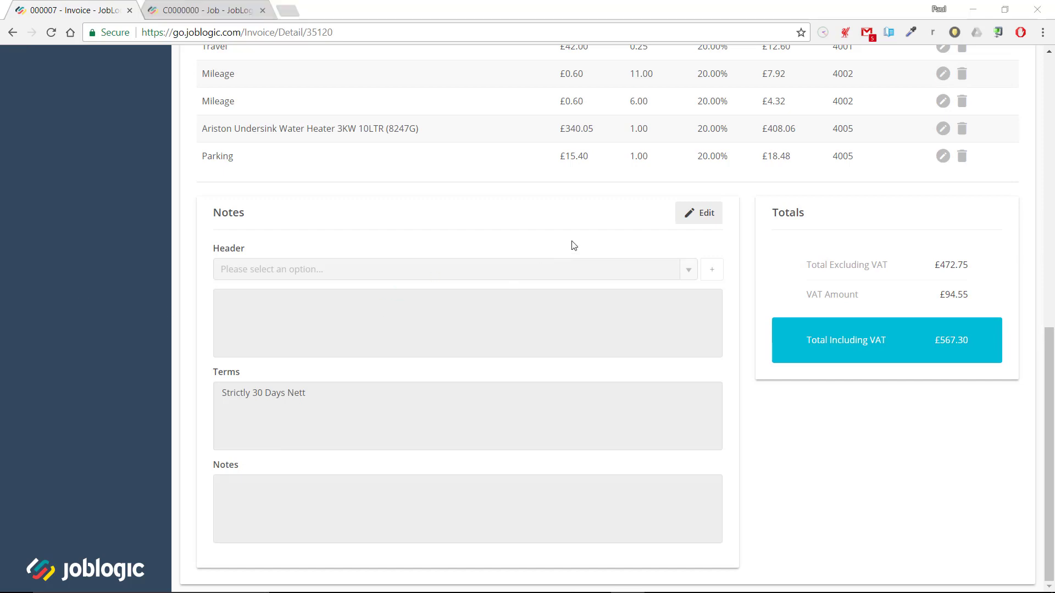
# Make the invoice's notes section editable, look through the header message options without choosing one, and go to the Notes field
pyautogui.click(694, 219)
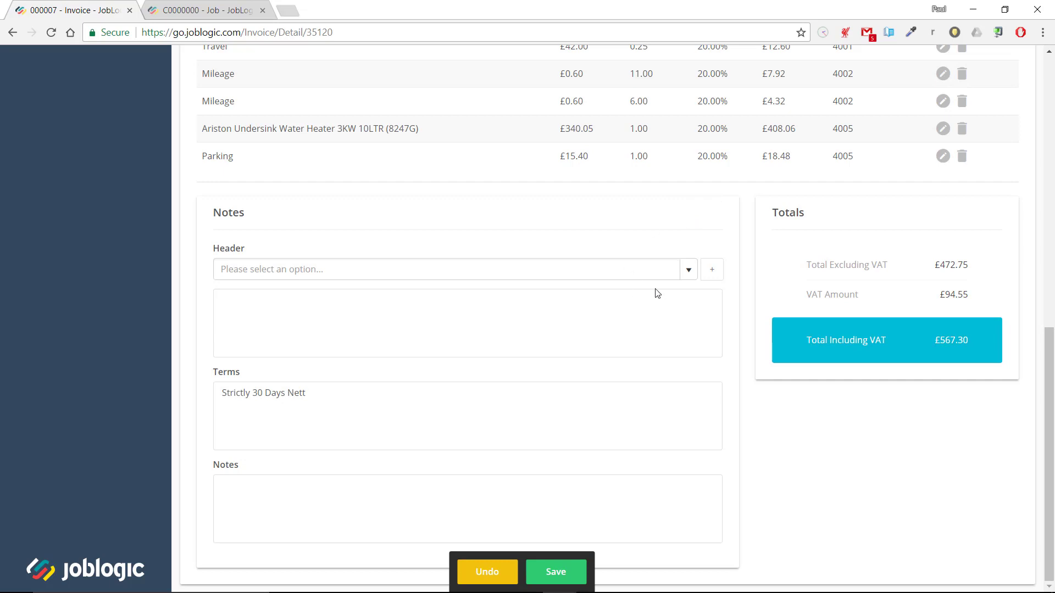
pyautogui.click(689, 273)
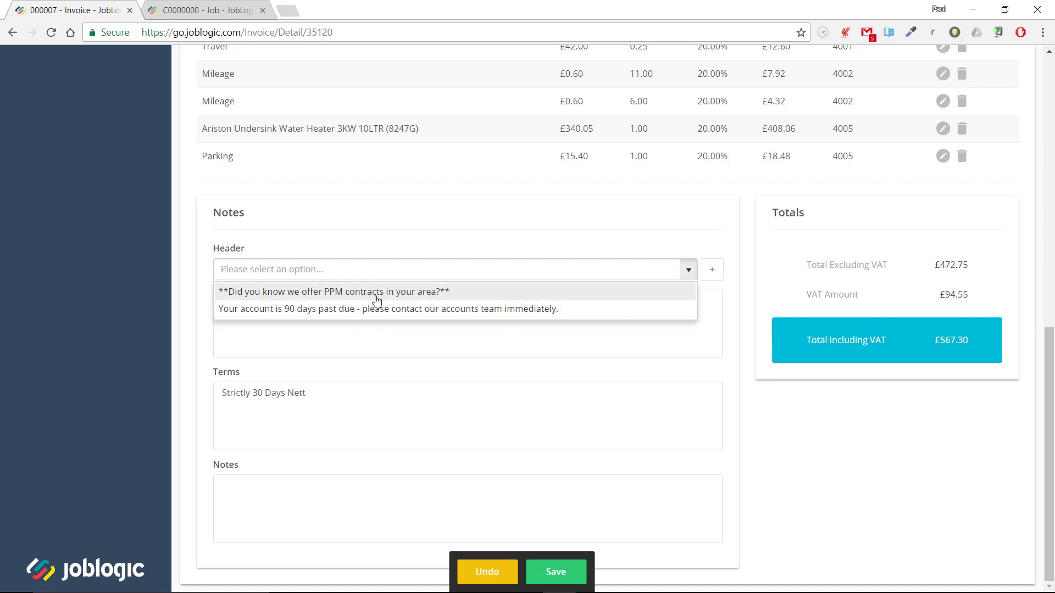
pyautogui.click(424, 245)
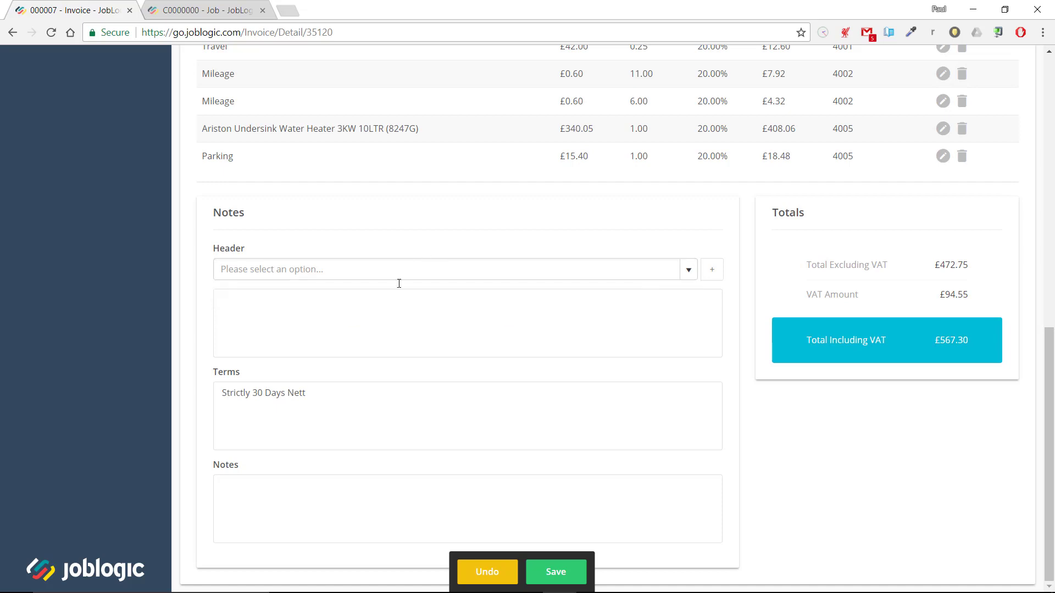
pyautogui.click(275, 489)
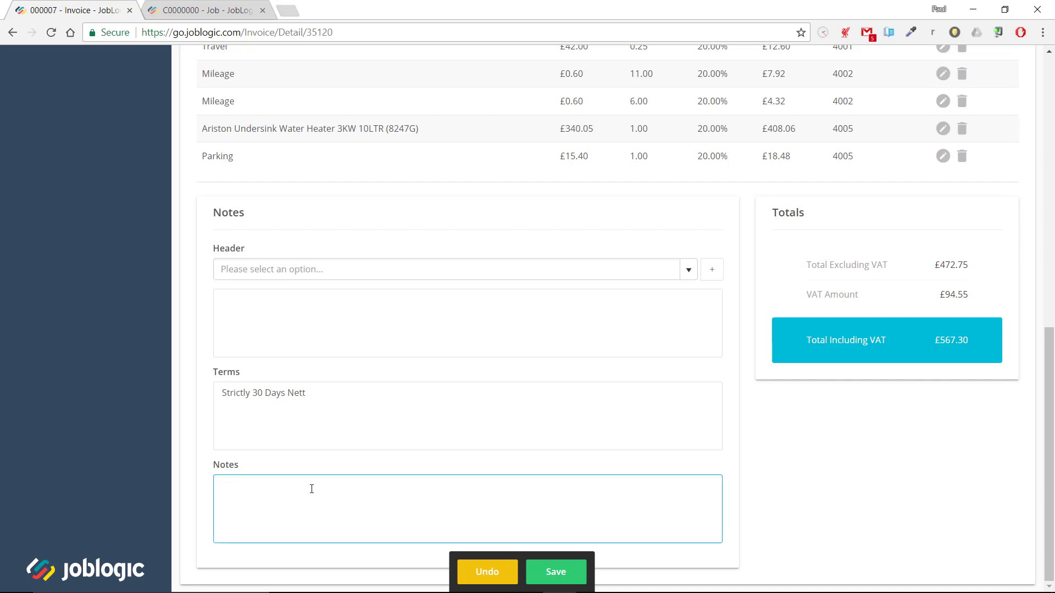
# Open the details of the job's 19/12/2017 visit and copy the text of its public note after the initial "I"
pyautogui.click(208, 12)
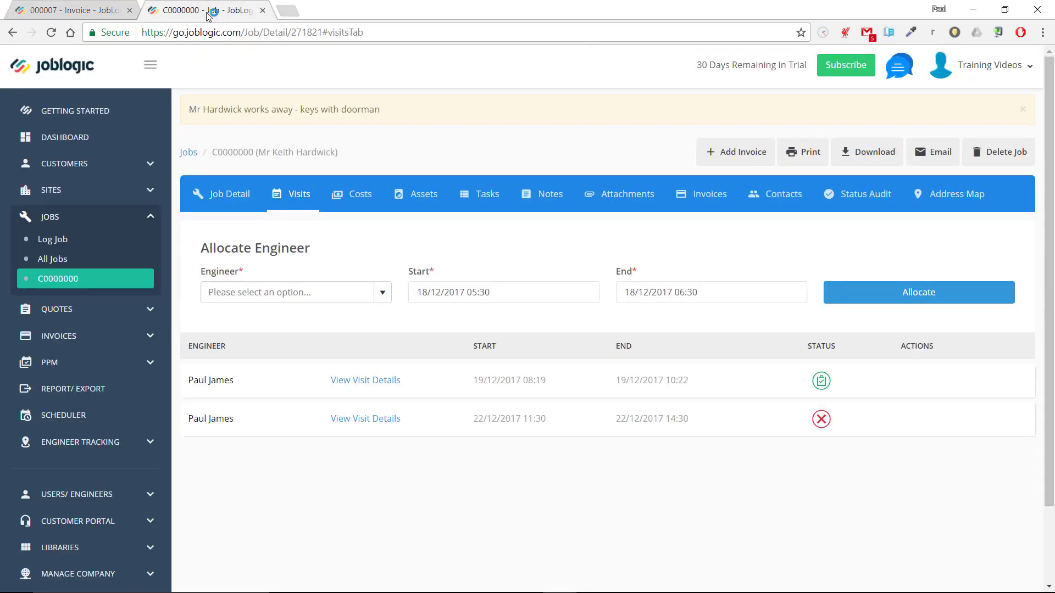
pyautogui.click(364, 384)
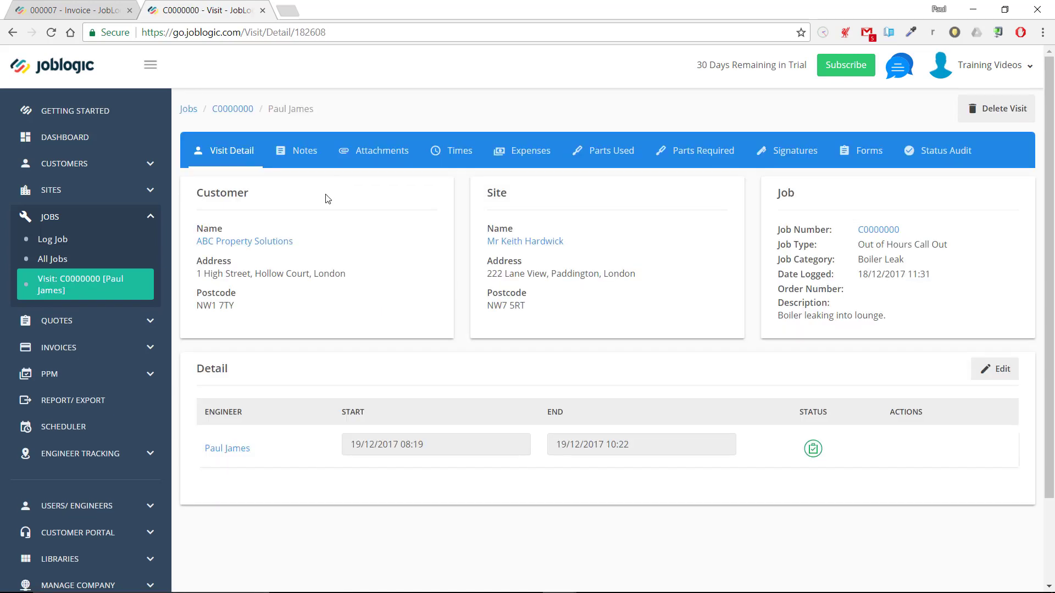
pyautogui.click(306, 158)
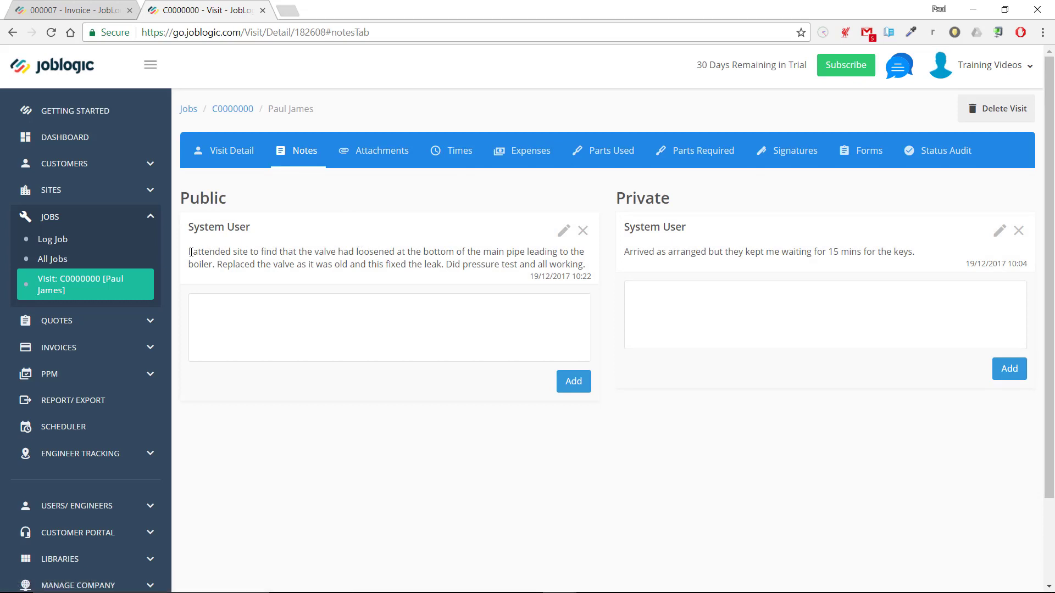
pyautogui.moveTo(190, 253); pyautogui.dragTo(590, 272)
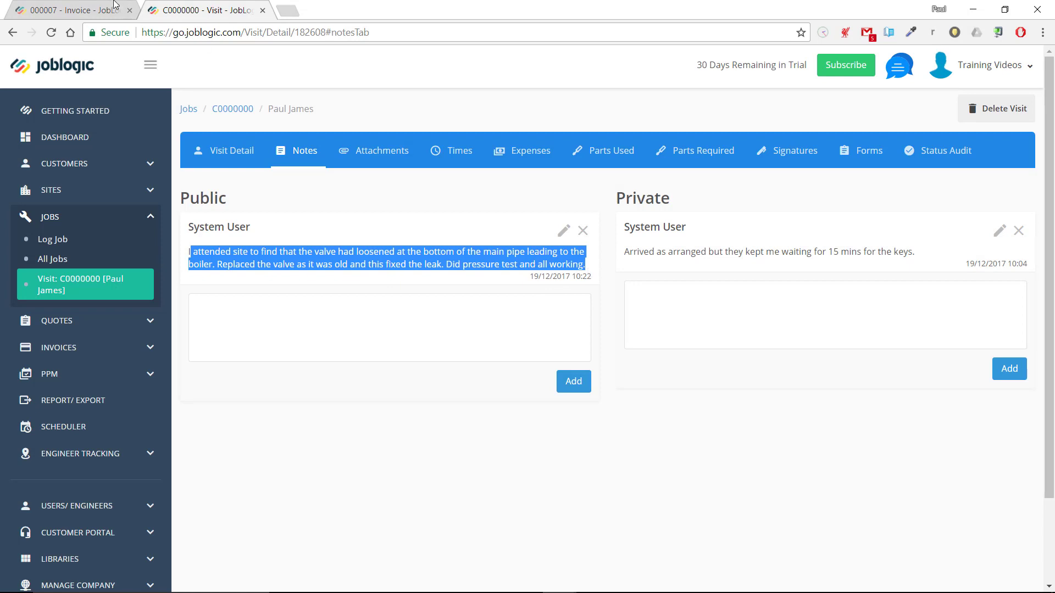
# Paste the copied visit note into the invoice's Notes field, make it begin with "Attended site to find", and save the notes
pyautogui.click(96, 10)
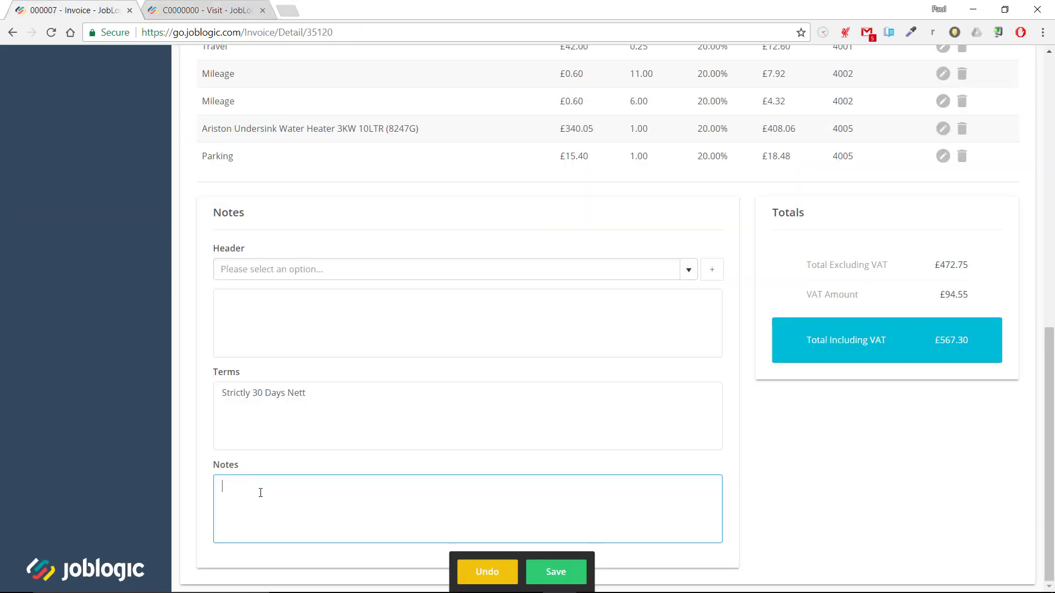
pyautogui.write('Attended site to find that the valve had loosened at the bottom of the main pipe leading to the boiler. Replaced the valve as it was old and this fixed the leak. Did pressure test and all working.')
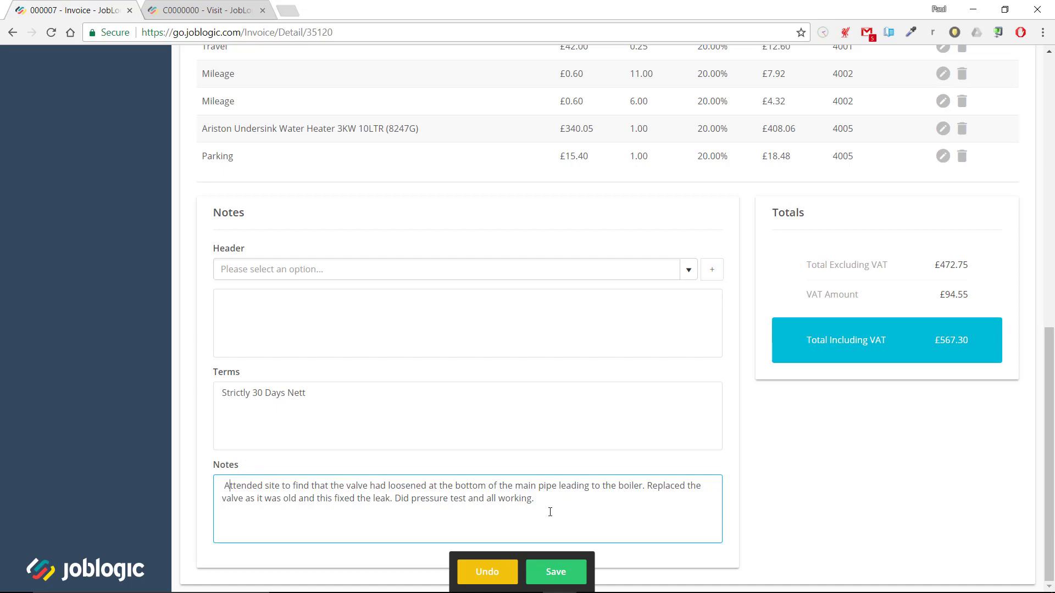
pyautogui.click(552, 574)
# Look at the invoice's email format options, approve the invoice and check the approved page
pyautogui.scroll(4, 610, 468)
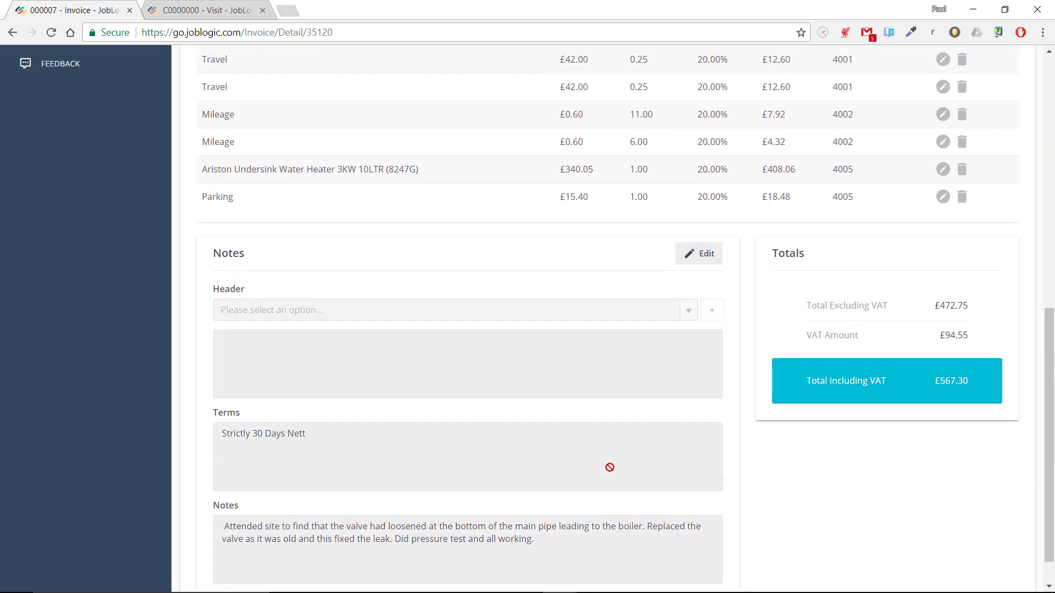
pyautogui.scroll(7, 610, 468)
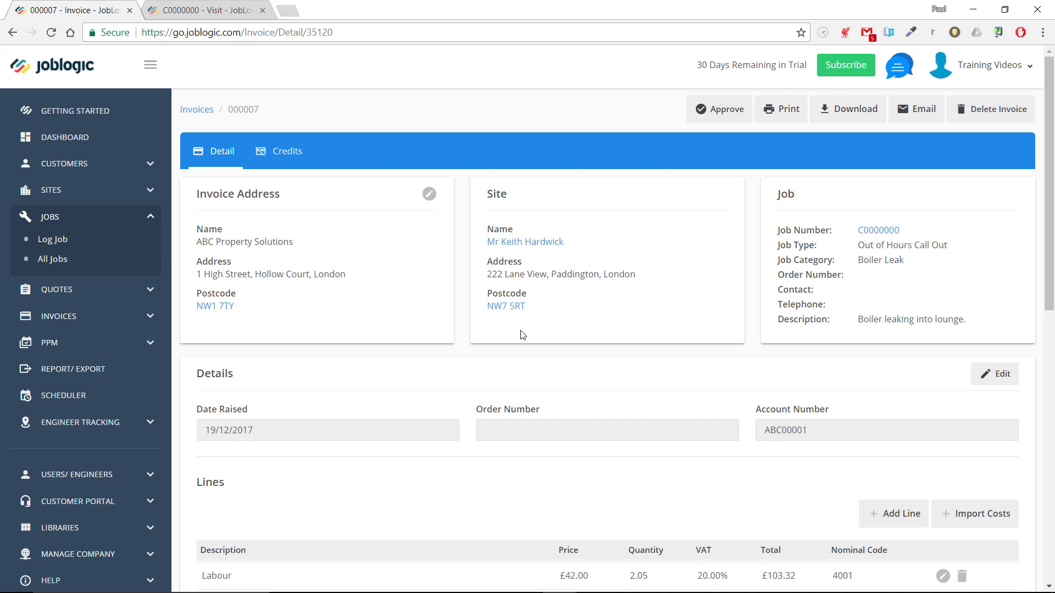
pyautogui.click(916, 118)
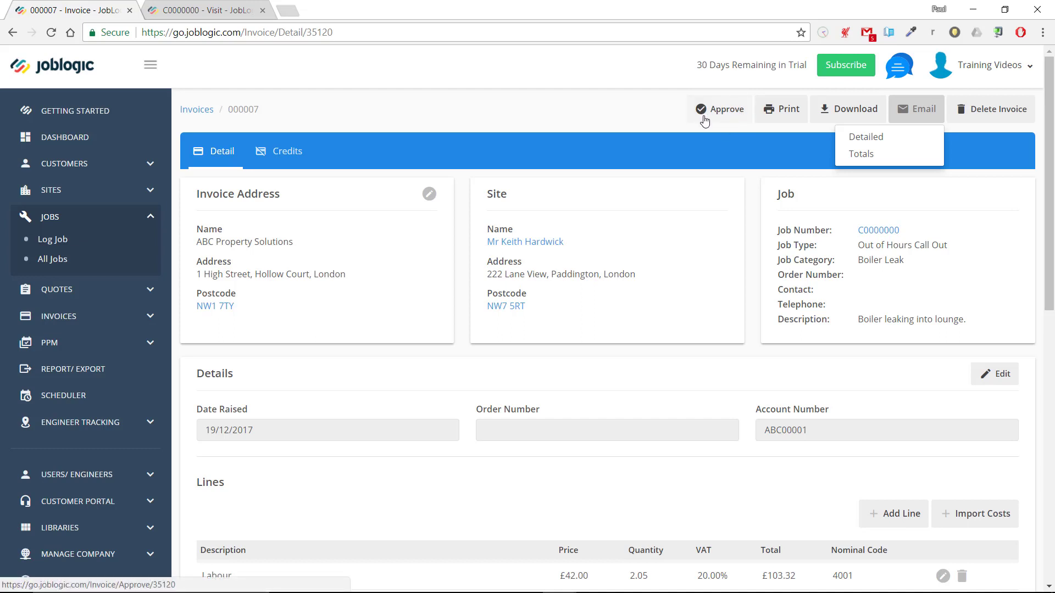
pyautogui.click(722, 127)
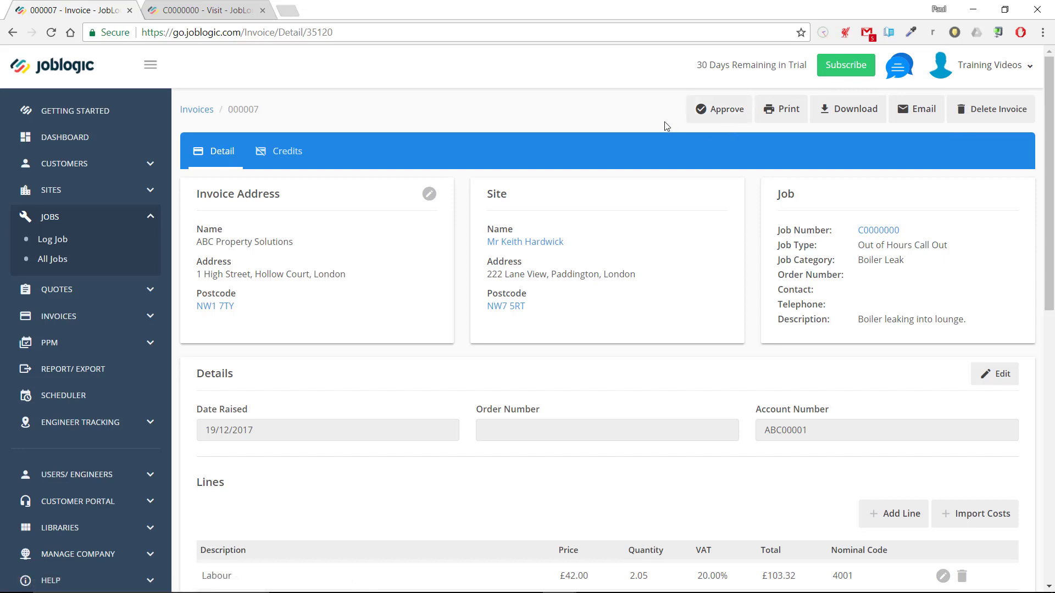
pyautogui.click(721, 120)
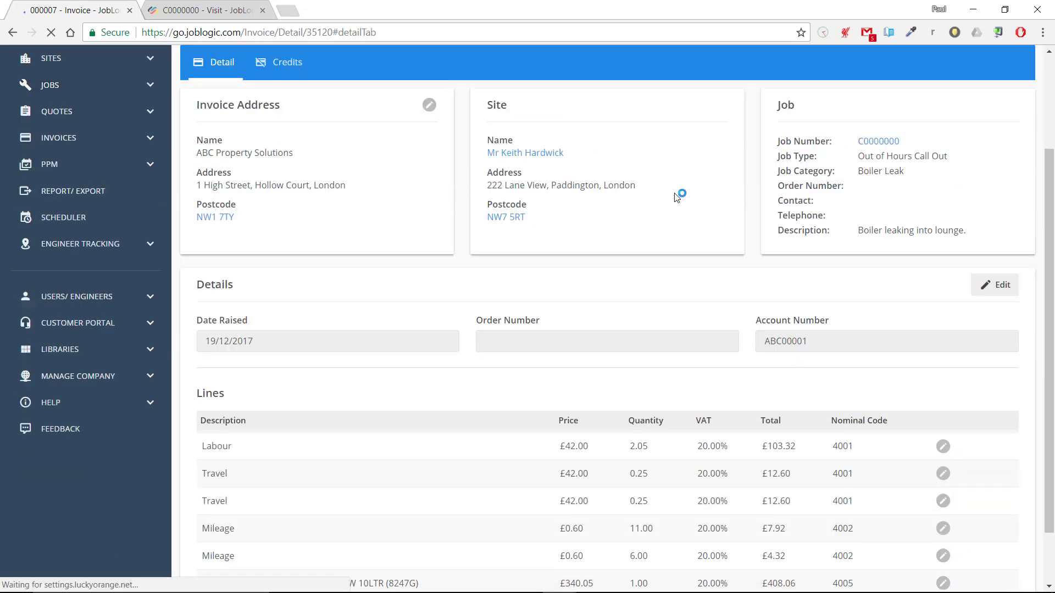
pyautogui.scroll(-10, 674, 202)
pyautogui.scroll(10, 674, 202)
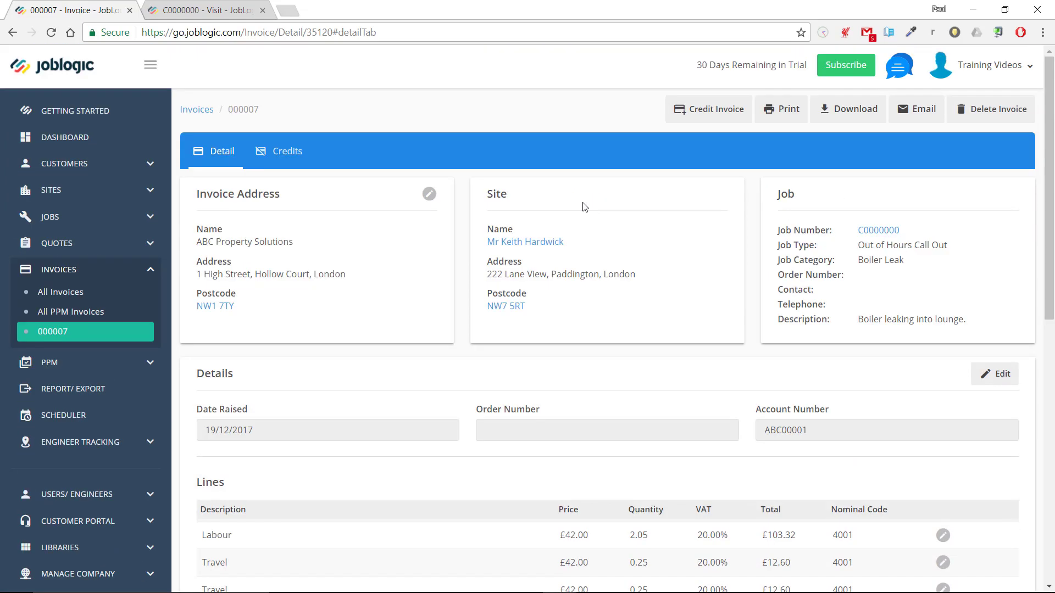
# Open the email draft for the detailed invoice, check its recipient, subject and body, and cancel without sending
pyautogui.click(902, 118)
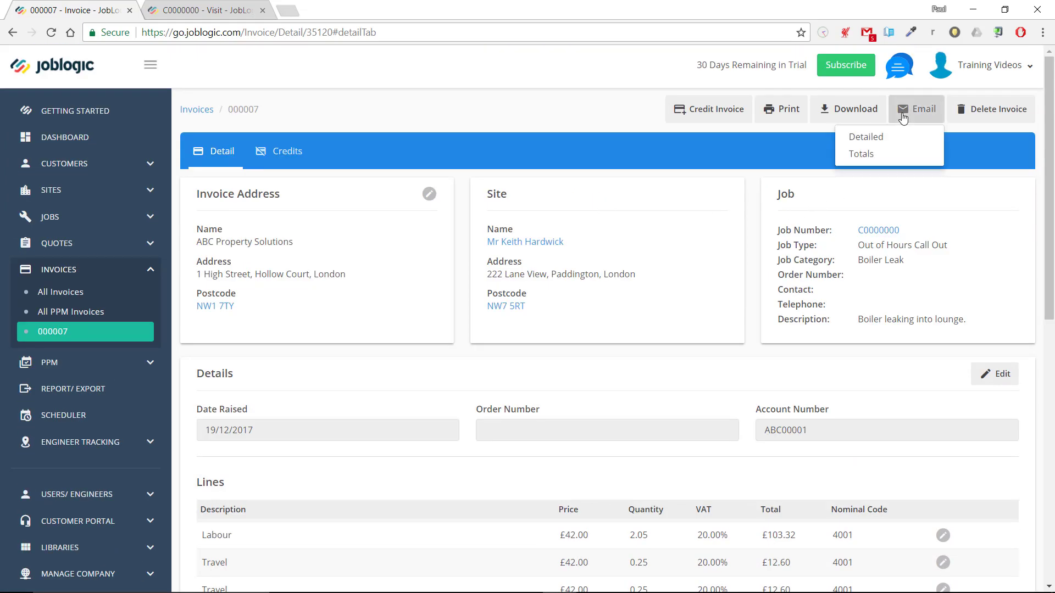
pyautogui.click(886, 137)
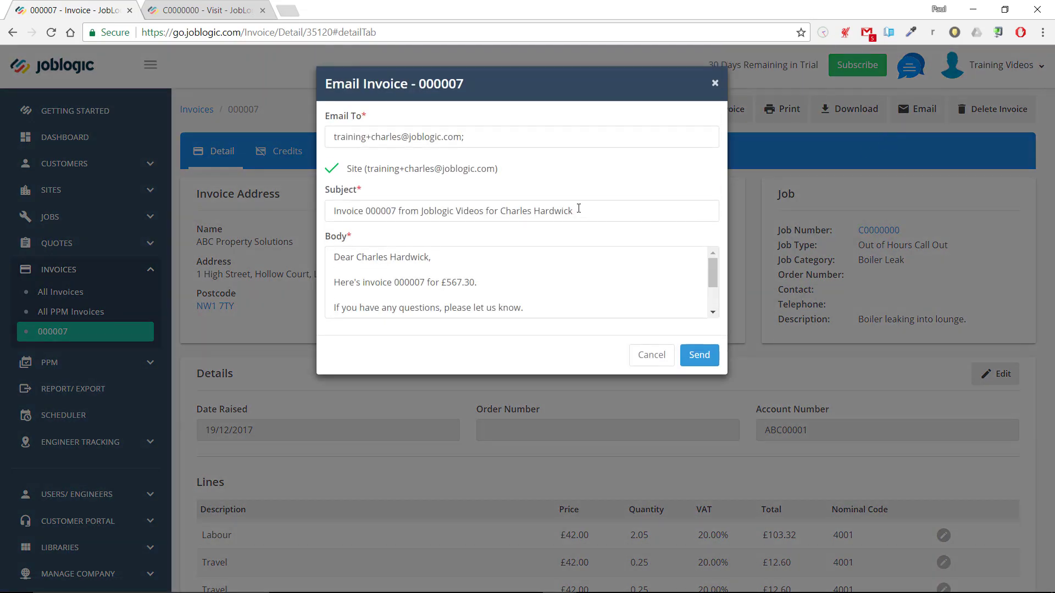
pyautogui.moveTo(713, 273)
pyautogui.mouseDown()
pyautogui.moveTo(708, 298)
pyautogui.moveTo(716, 272)
pyautogui.mouseUp()
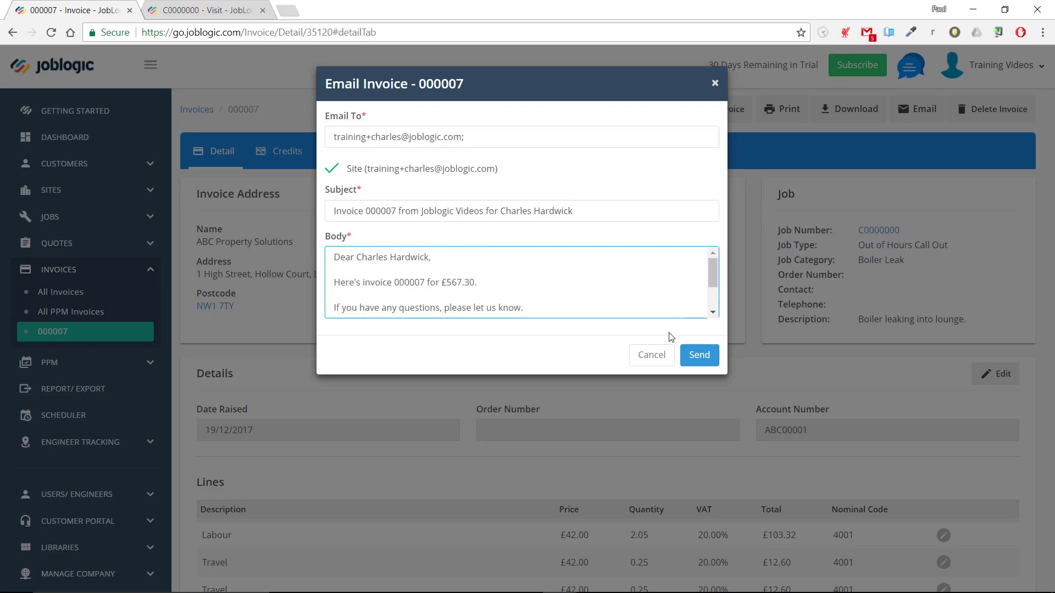
pyautogui.click(651, 355)
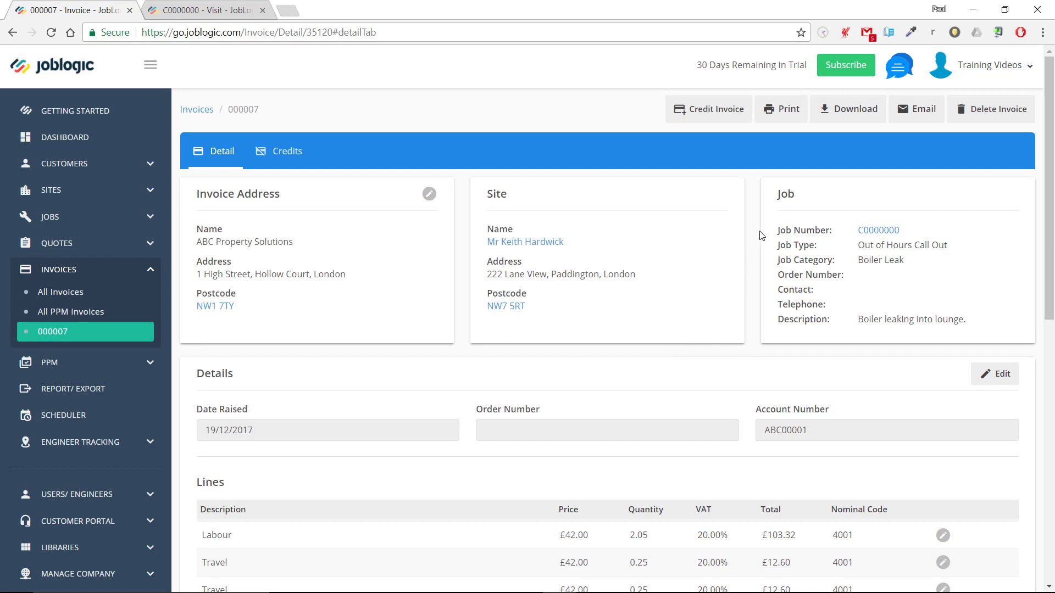
# Open the detailed print version of the invoice, review its items and totals, and return to the invoice page
pyautogui.click(788, 117)
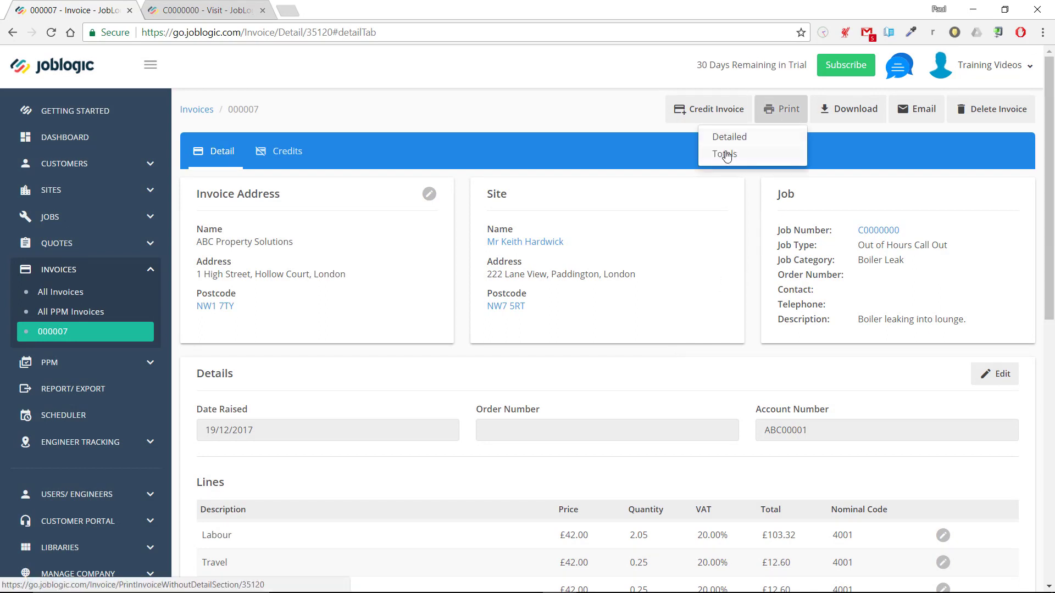
pyautogui.click(726, 138)
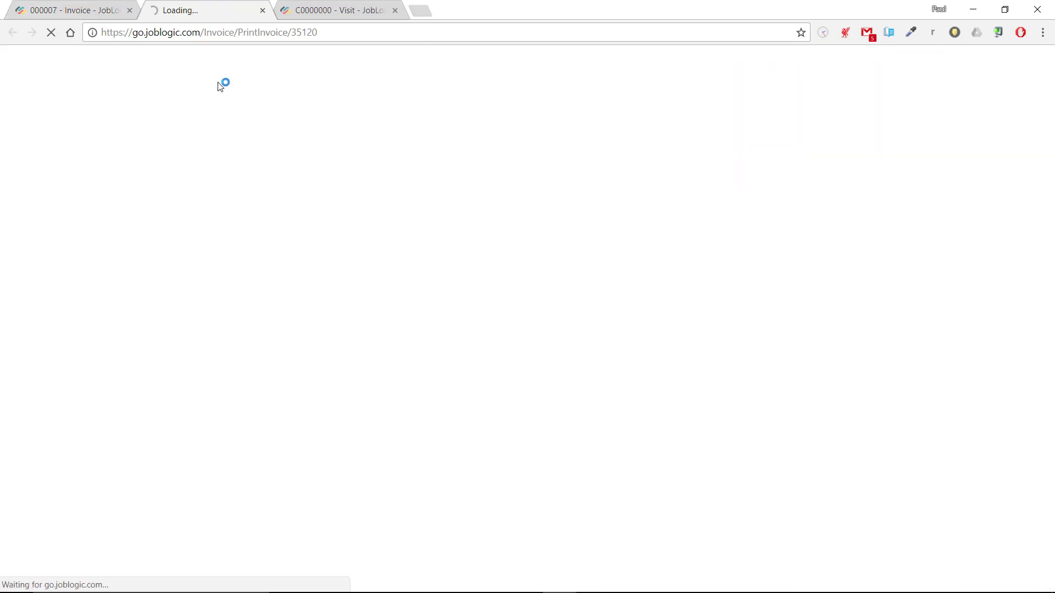
pyautogui.scroll(-5, 408, 251)
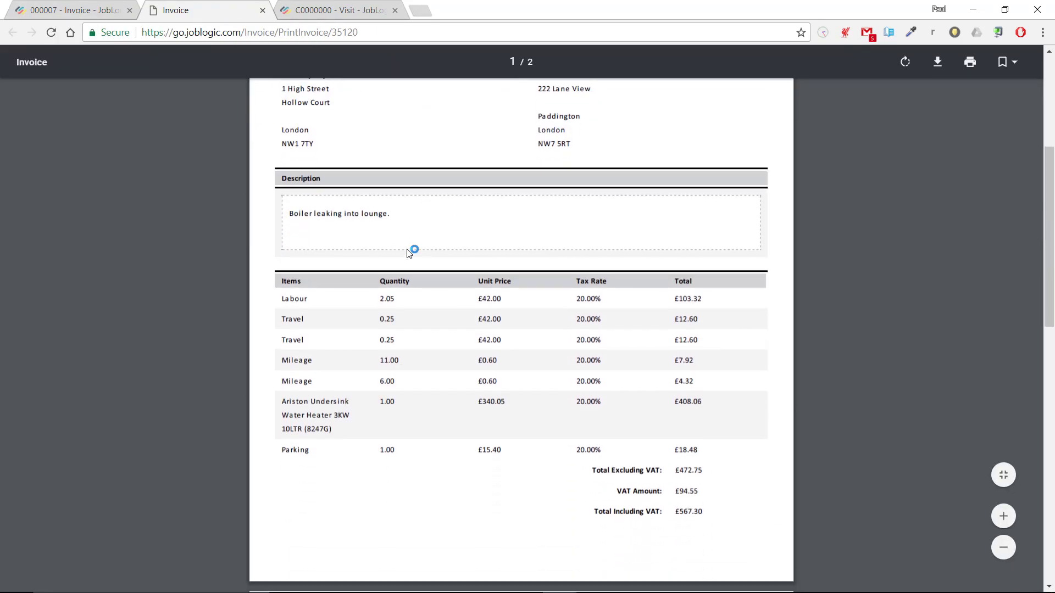
pyautogui.scroll(3, 408, 250)
pyautogui.click(44, 7)
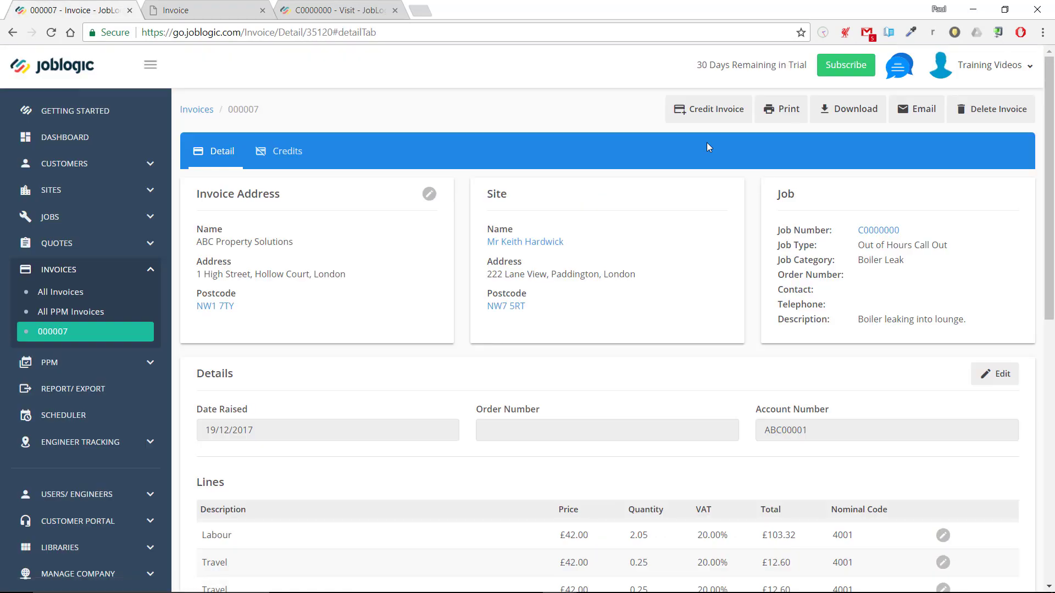